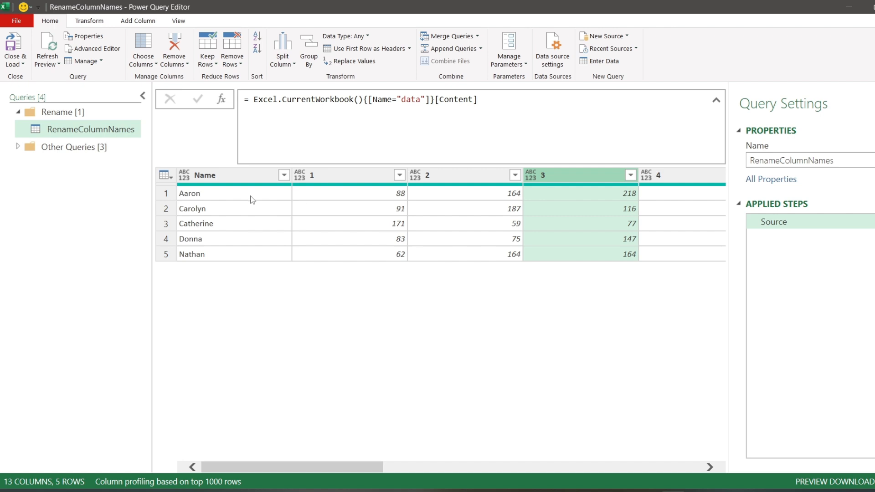
left_click(257, 208)
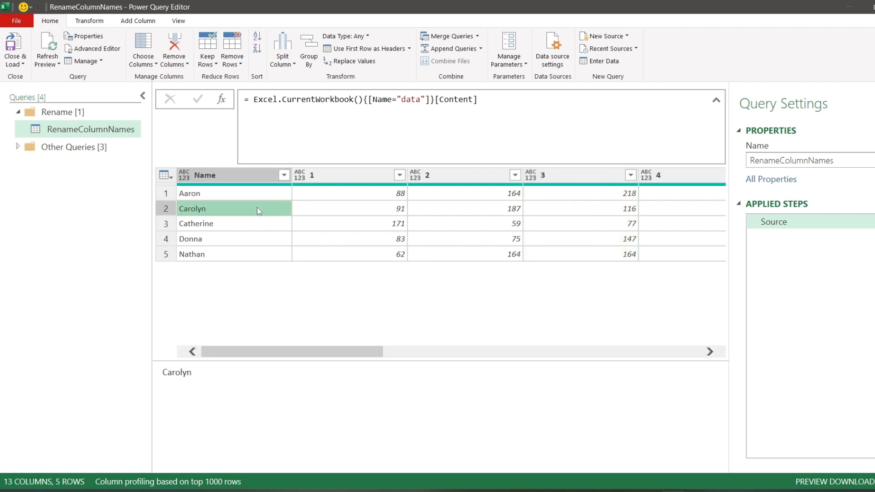
left_click(350, 174)
left_click(456, 175)
left_click(568, 176)
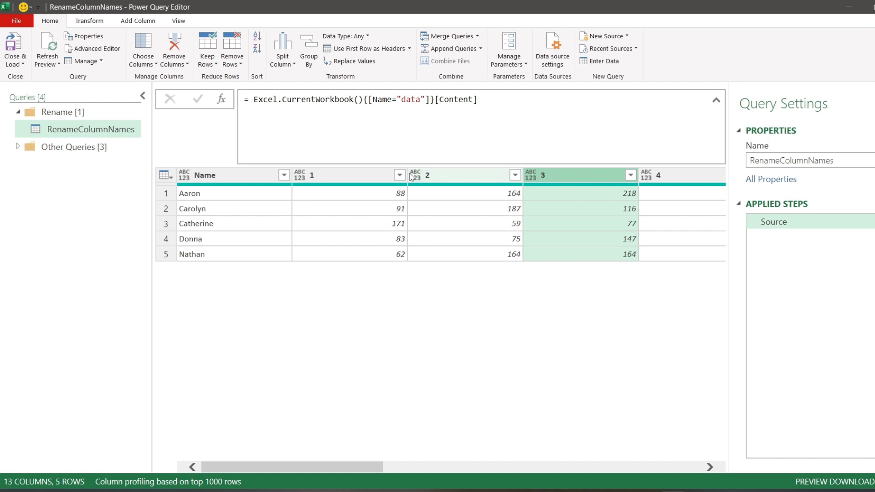
- Rename column 1 to Jan and column 2 to Feb
left_click(351, 176)
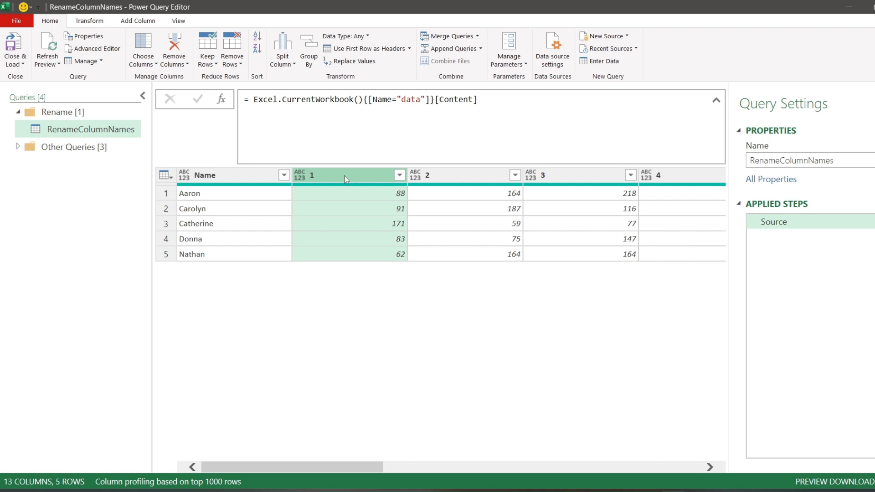
double_click(346, 177)
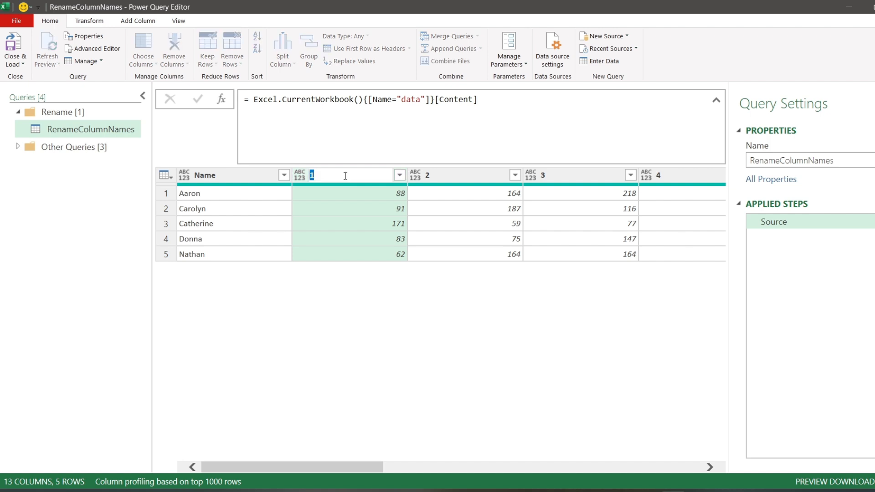
type("Jan")
key("Return")
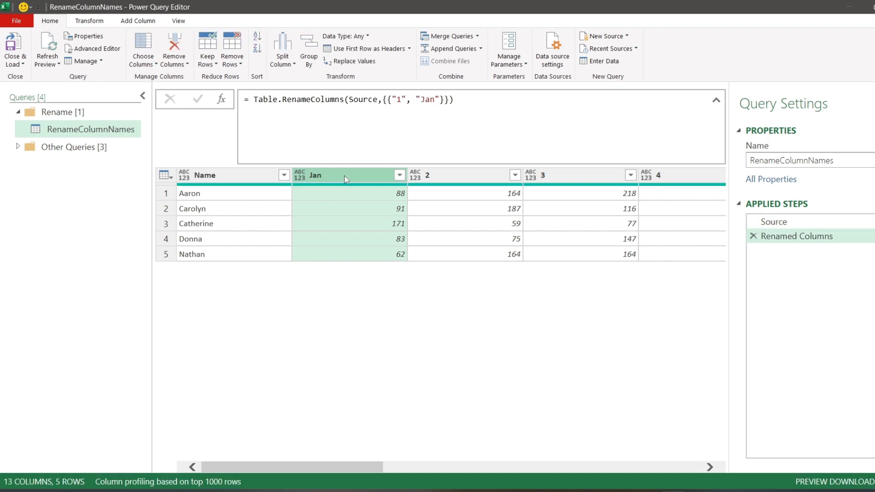
double_click(443, 176)
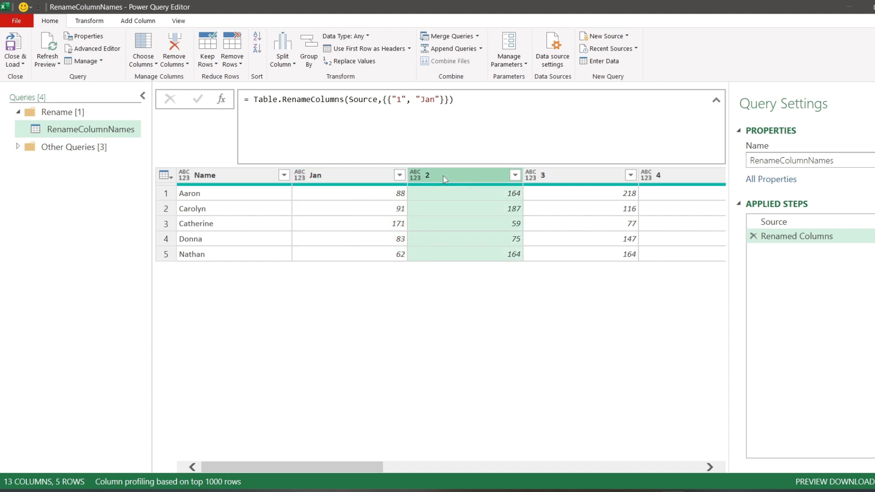
type("Feb")
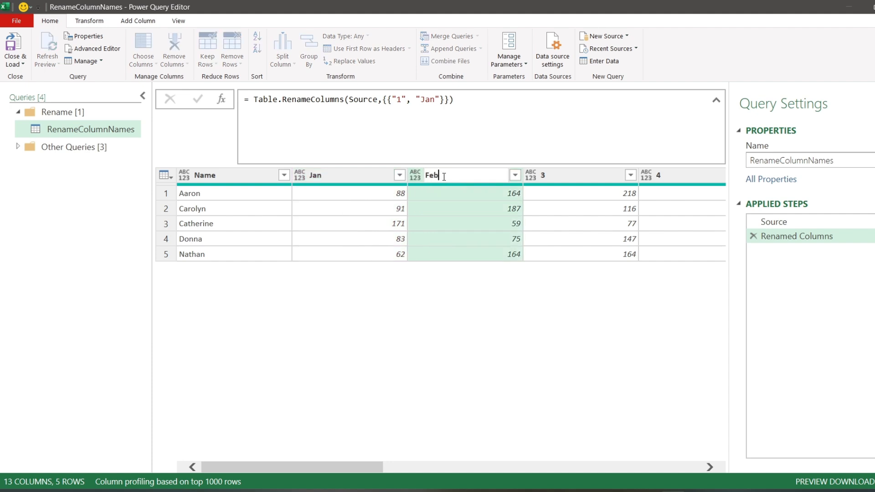
key("Return")
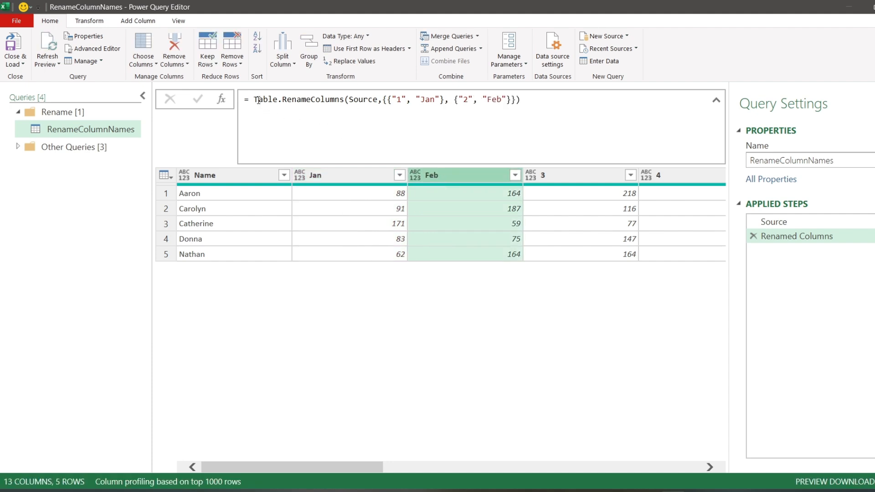
- Add a custom step holding only the rename list {{"1", "Jan"}, {"2", "Feb"}} from the formula, and preview its first inner list
left_click_drag(254, 101, 523, 100)
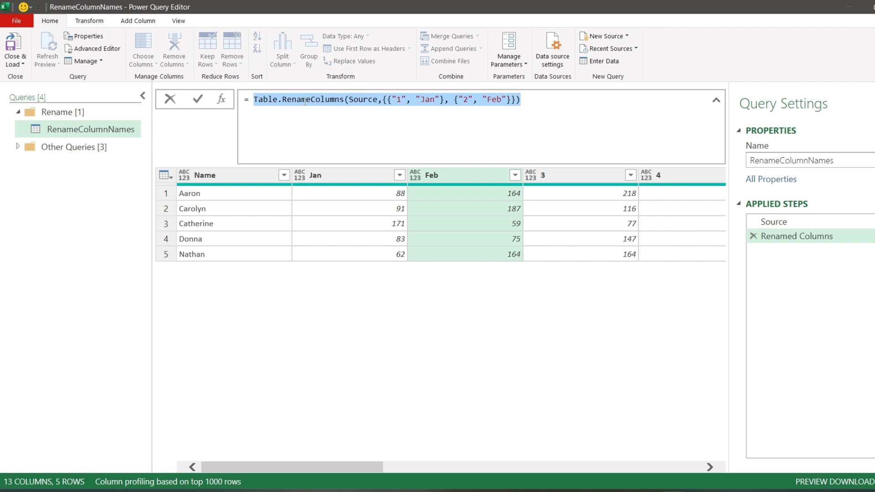
left_click(358, 100)
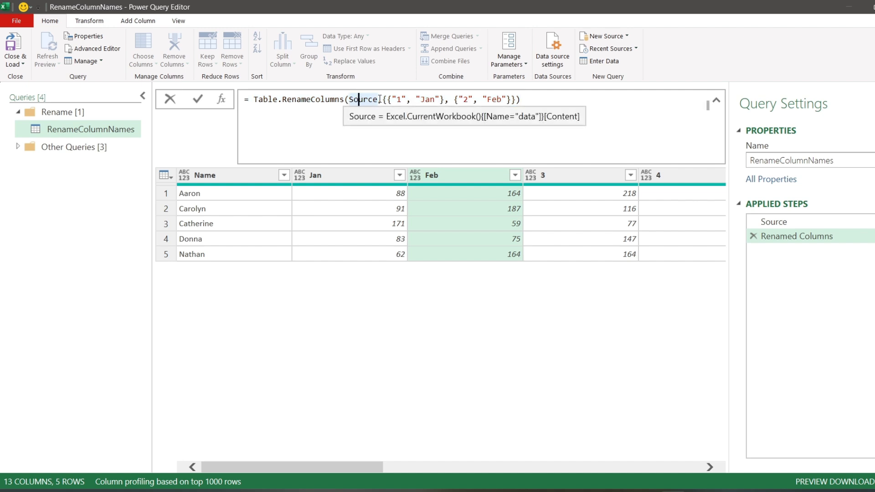
left_click_drag(383, 99, 517, 99)
key("ctrl+c")
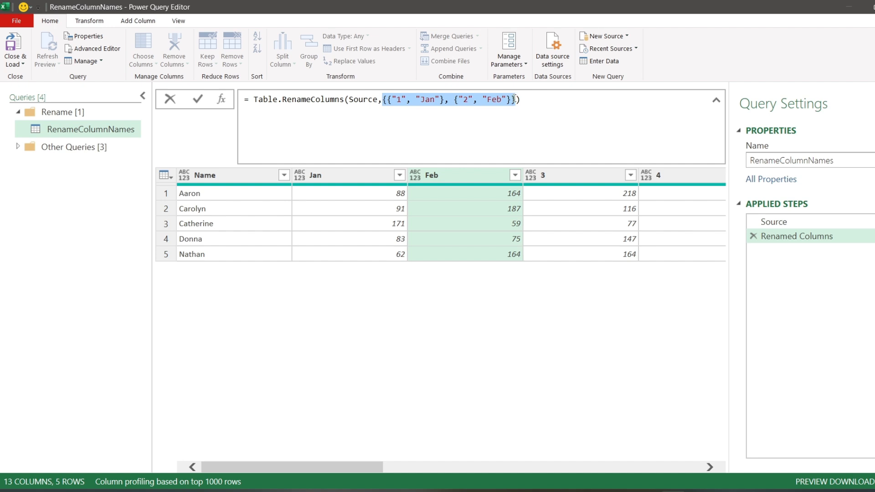
left_click(198, 100)
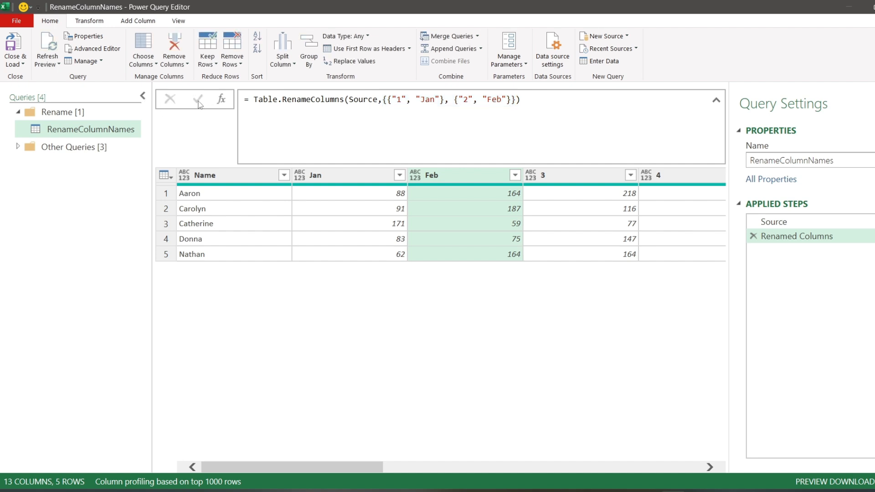
left_click(216, 100)
left_click_drag(254, 100, 381, 101)
key("ctrl+v")
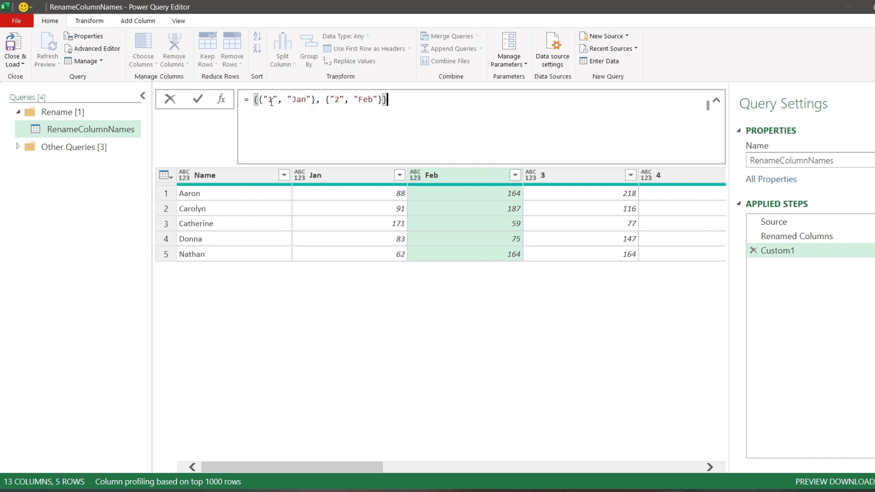
left_click(198, 99)
left_click(209, 191)
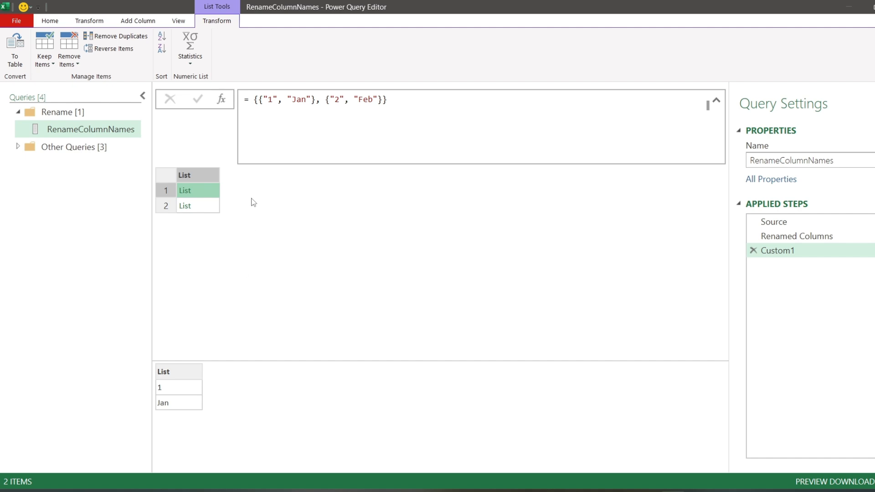
- Delete the custom step and the renamed-columns step so that only Source remains
left_click(753, 251)
left_click(752, 236)
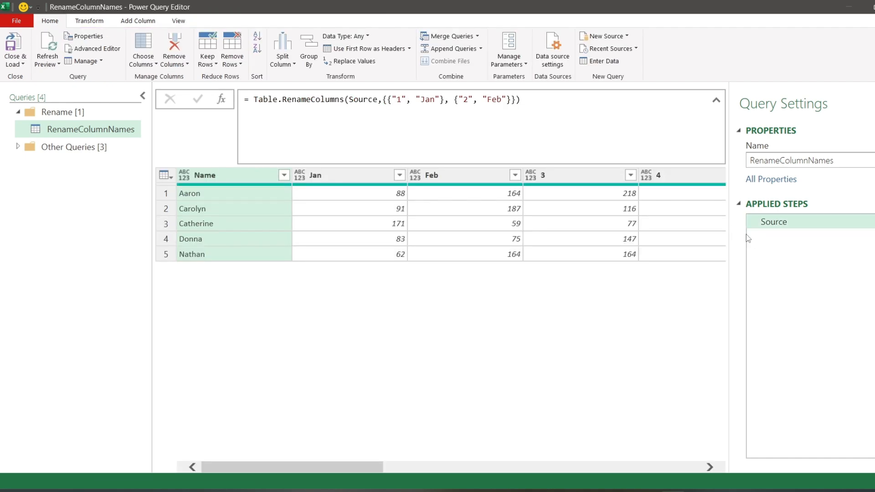
- Add a custom step with the formula = Table.ColumnNames(Source) and inspect the first items of the list
left_click(222, 100)
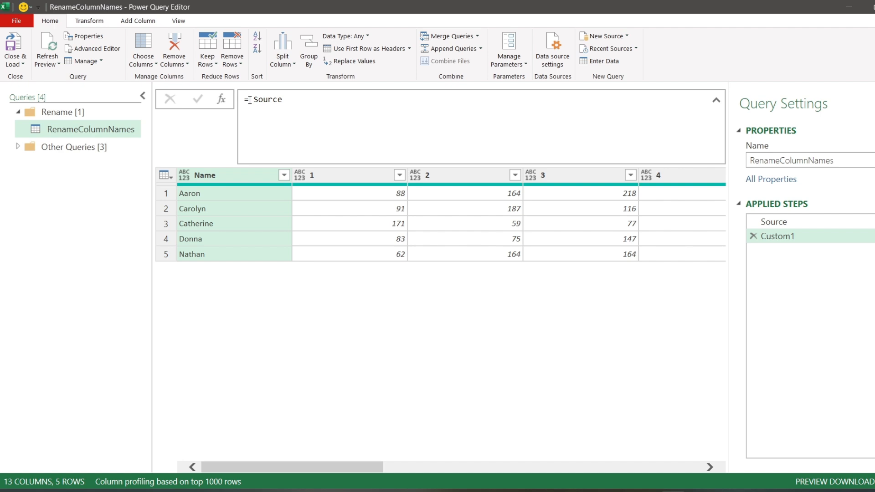
left_click(250, 100)
type("Table.ColumnNames")
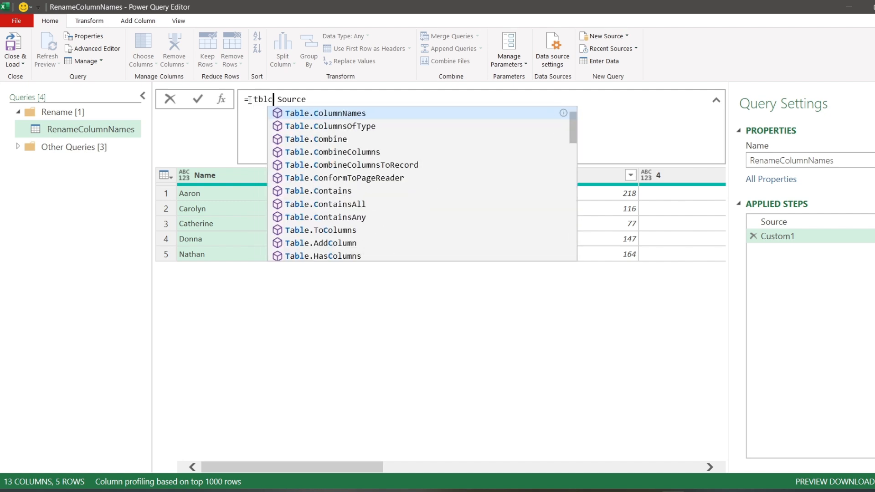
type("(")
key("Delete")
key("Delete")
left_click(384, 100)
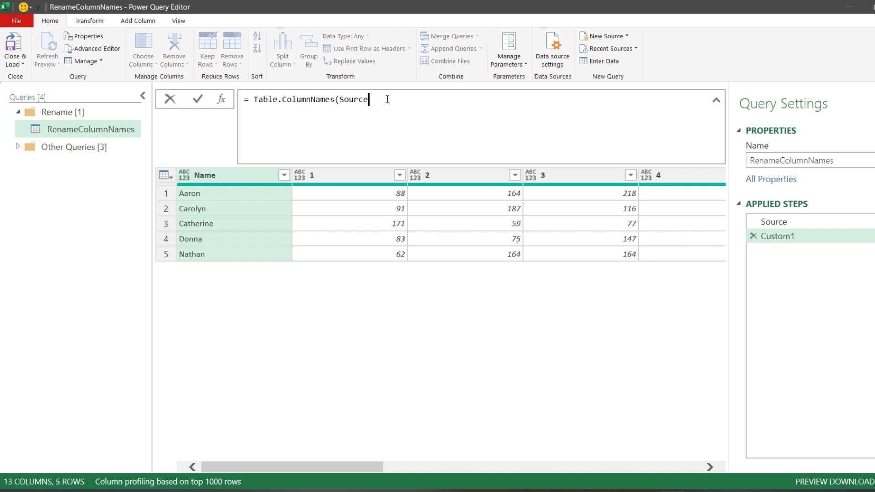
type(")")
left_click(201, 98)
left_click(212, 203)
left_click(209, 220)
left_click(207, 241)
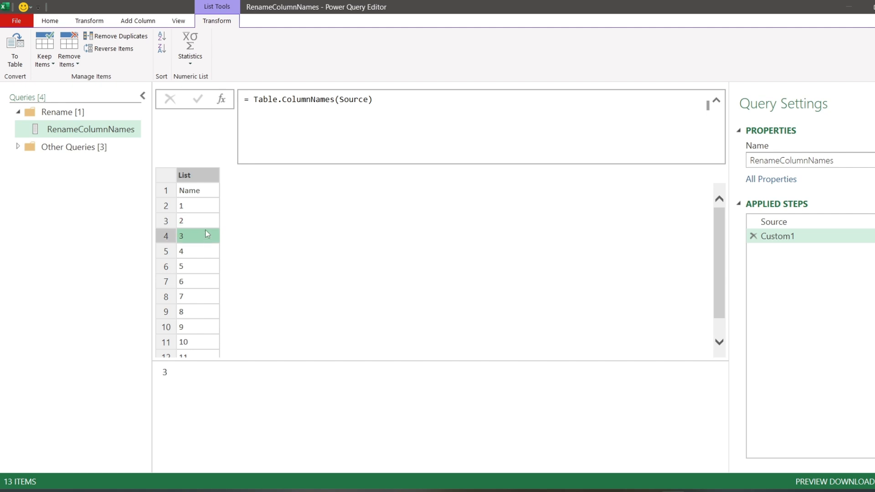
left_click(209, 189)
- Wrap the column names formula in List.Skip to drop the first item, and apply it
left_click(250, 102)
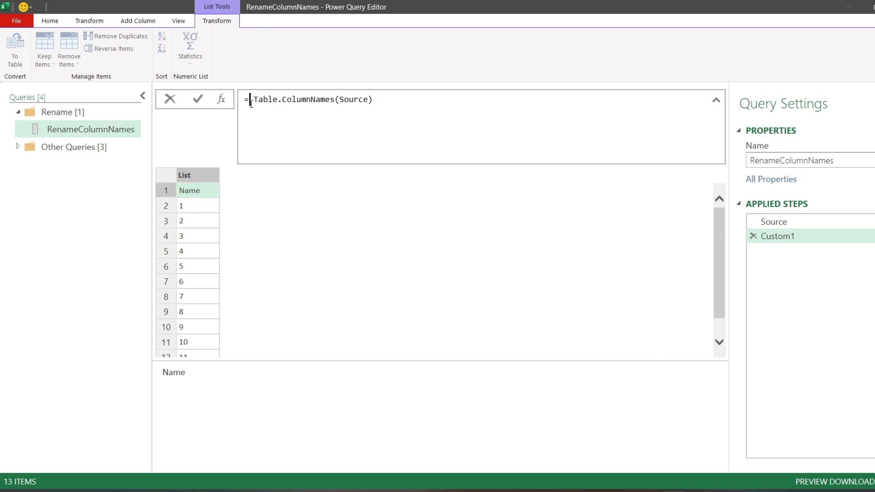
type("List.Skip(")
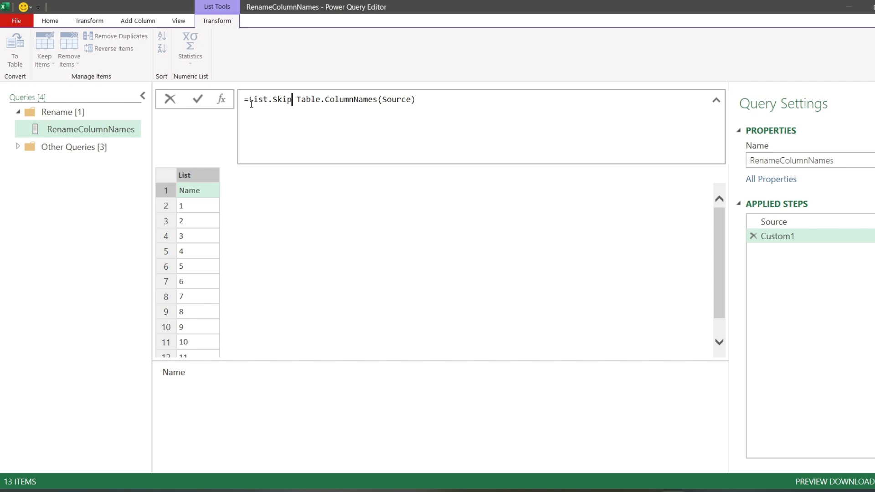
key("Delete")
key("Delete")
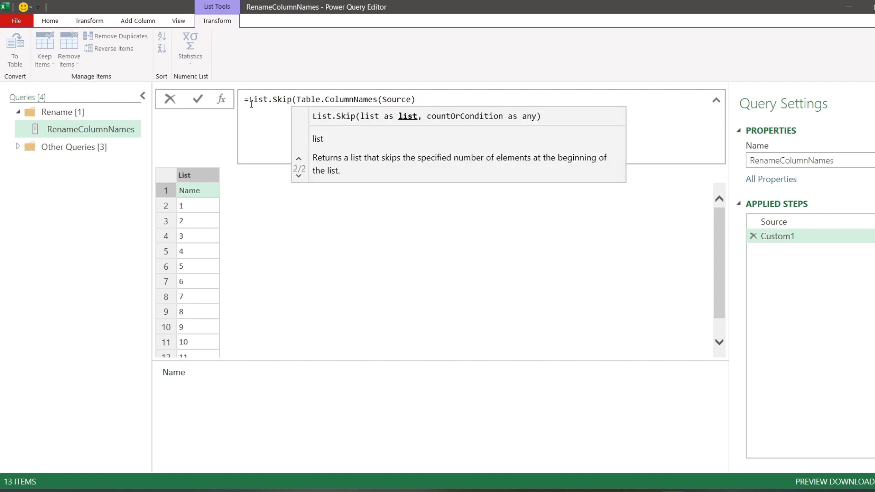
key("End")
type(")")
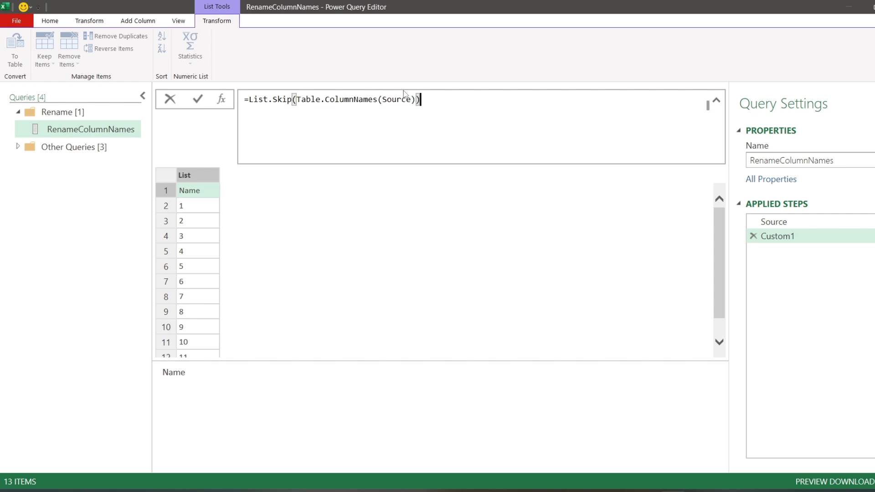
left_click(198, 100)
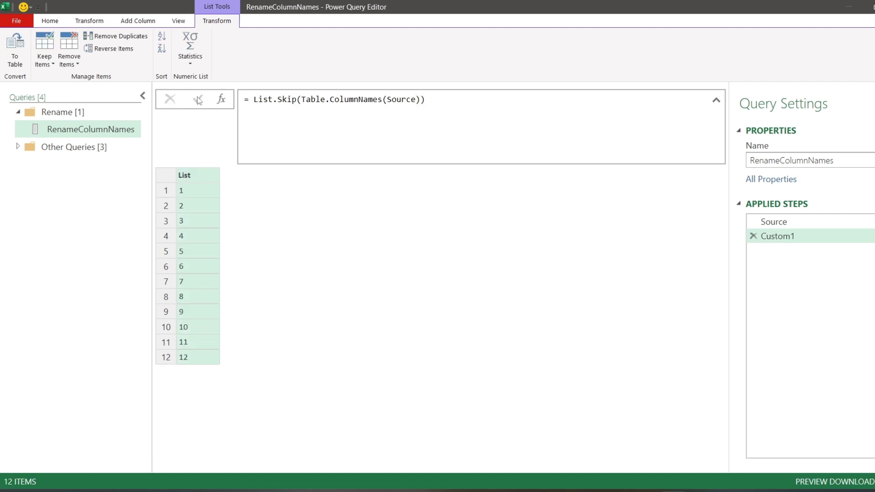
- Open a List.Transform call around the List.Skip expression in the custom step
left_click(250, 100)
type("List.Skip(T")
key("Tab")
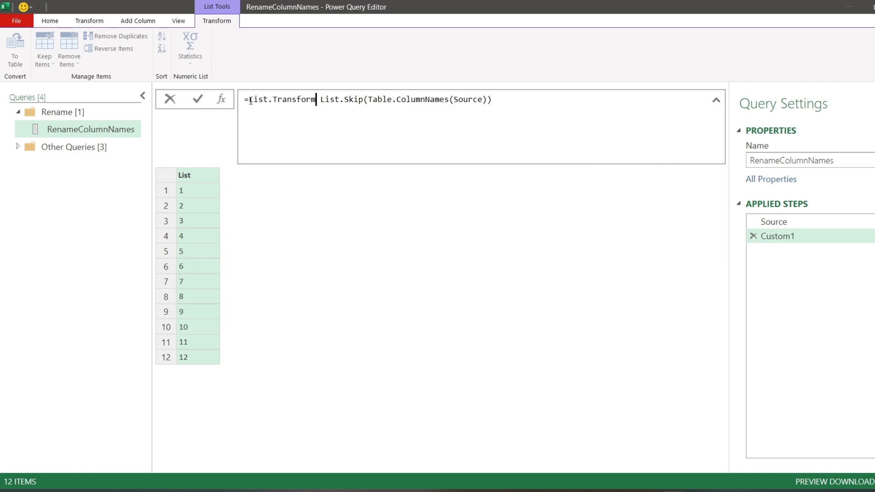
type("(")
key("Delete")
key("Delete")
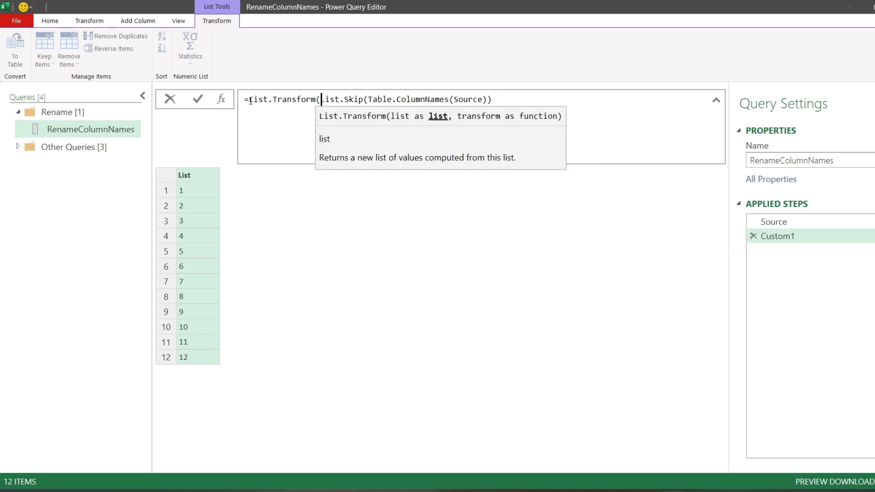
- Add the transform argument each { _, #date(2025, ...) } to pair each column name with a date in 2025
left_click(516, 95)
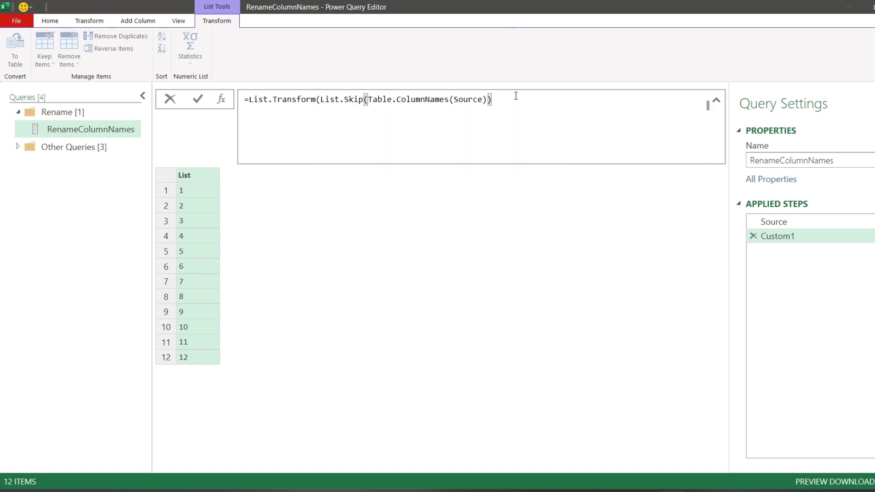
type(", each {")
key("Left")
type("_, #date(")
key("Delete")
type("2025,")
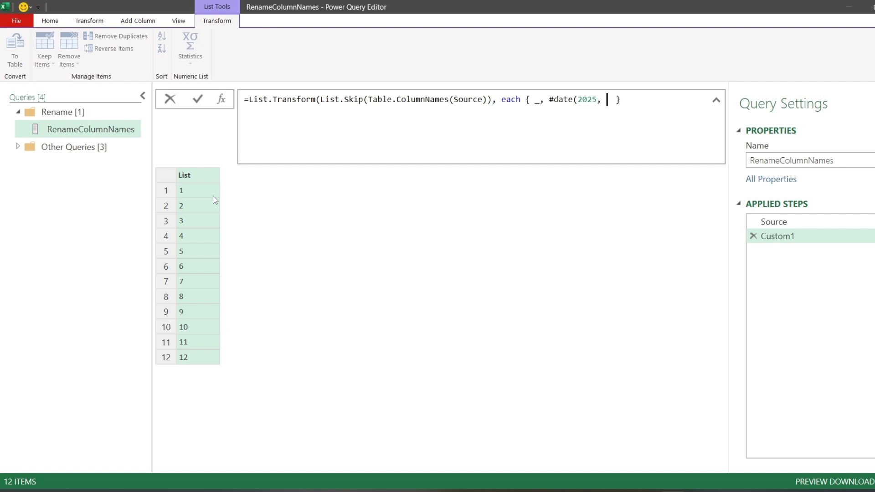
- Complete the date with Number.From(_) as month and 1 as day, apply the closed formula, and preview the first inner list
type("Number.From")
key("Tab")
type("(_)")
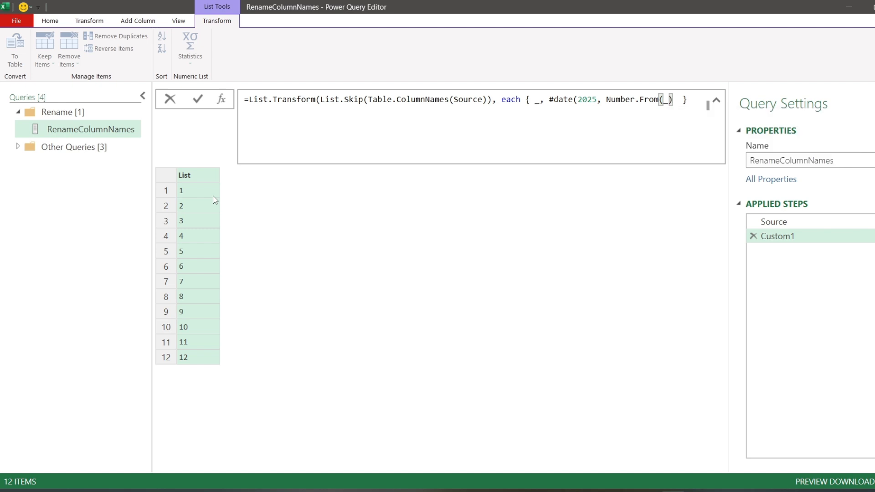
type(",1)")
left_click(702, 99)
type(")")
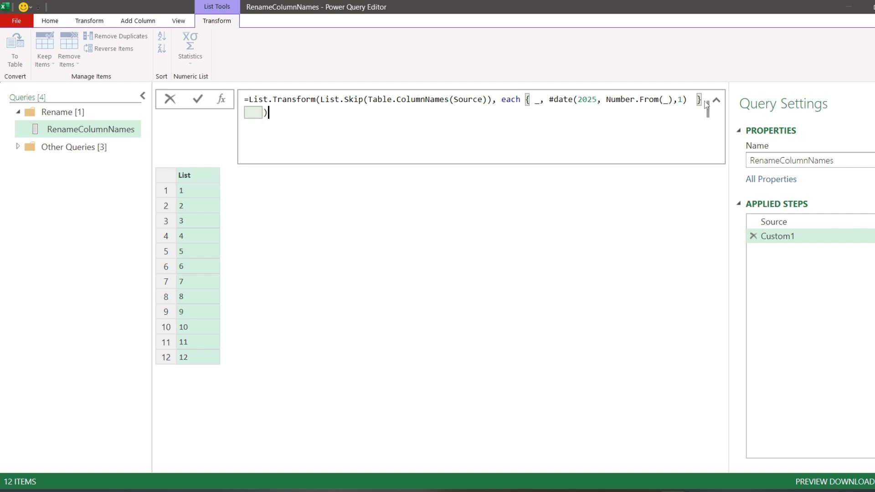
left_click(201, 99)
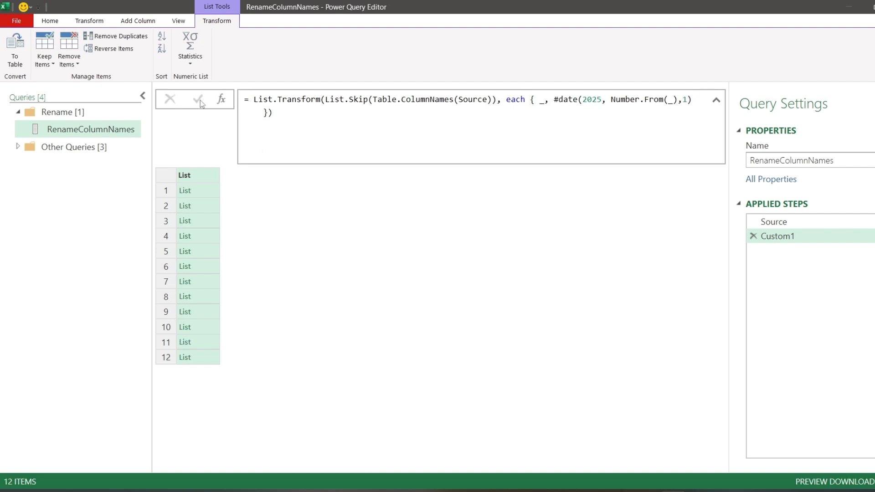
left_click(211, 190)
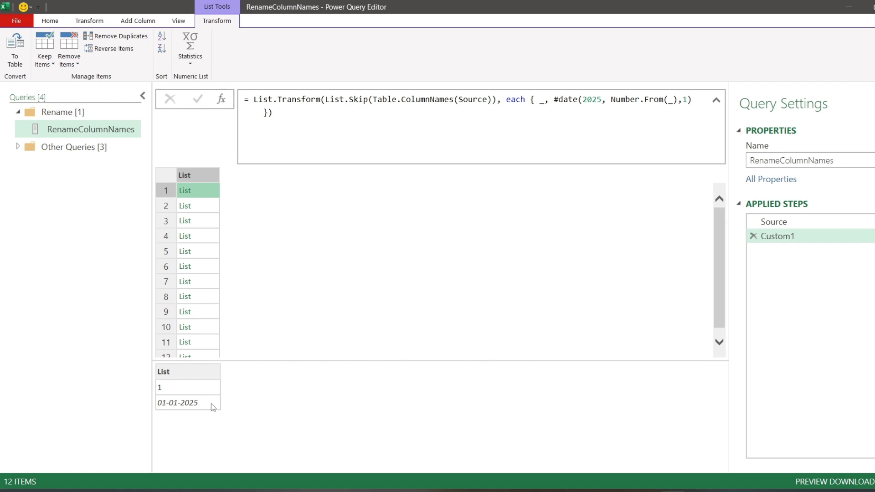
- Wrap the #date expression in Date.ToText with the format "MMM" and apply the formula
left_click(549, 98)
type("Date.ToText(")
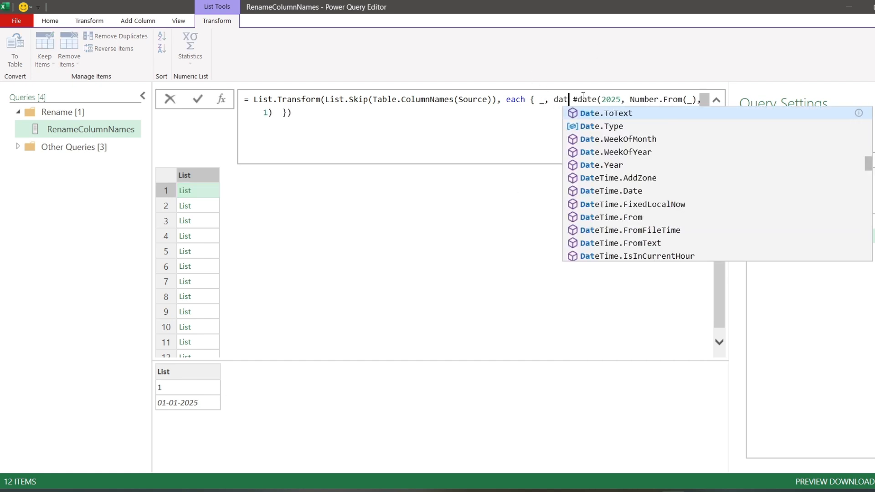
key("Delete")
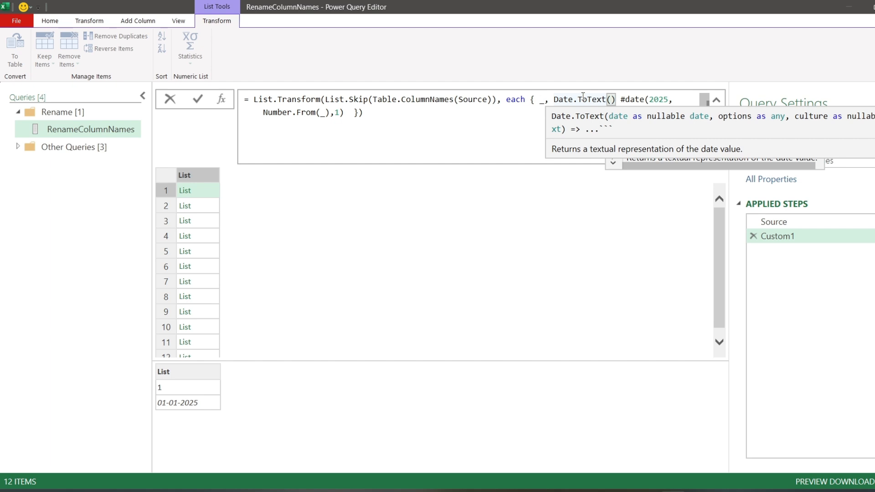
left_click(344, 112)
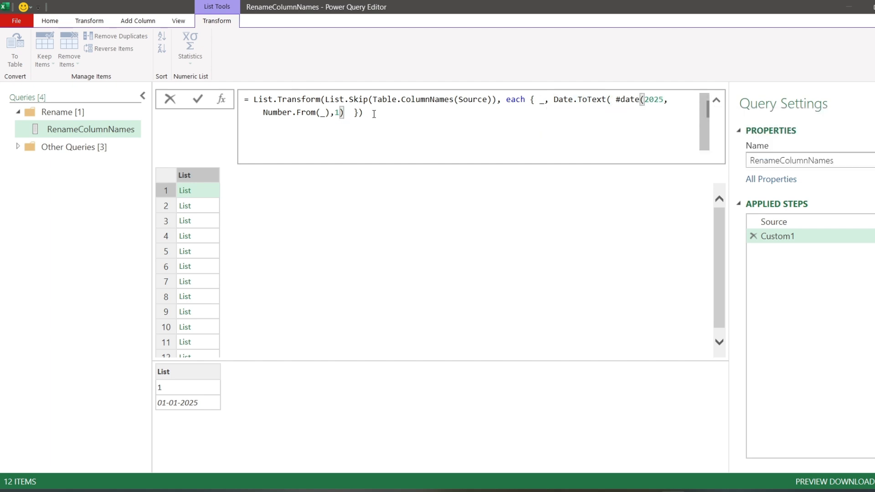
type(",")
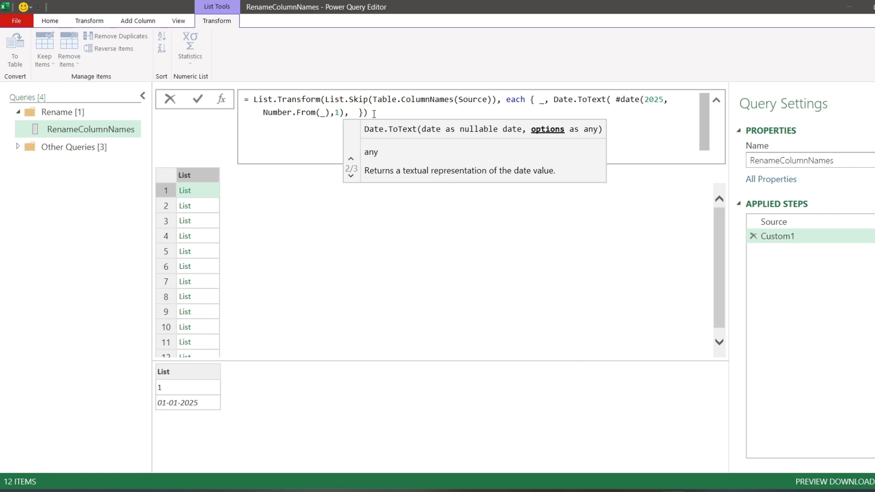
type("\"\"")
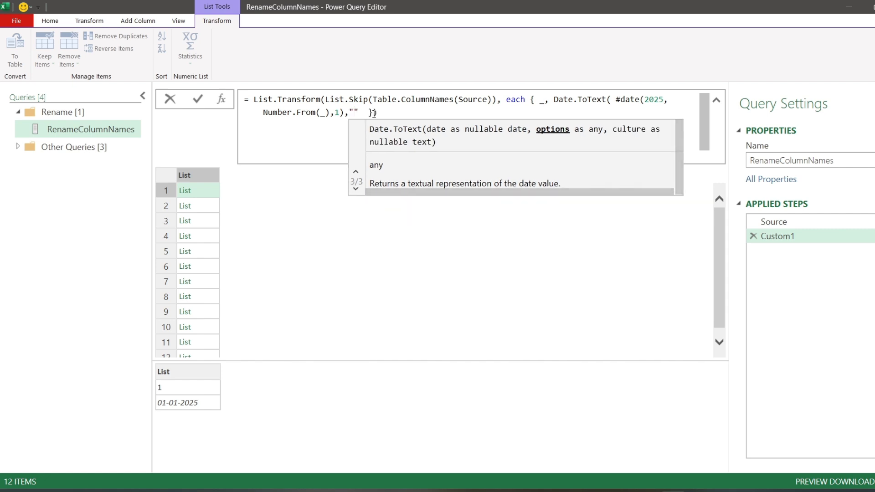
type("MMM")
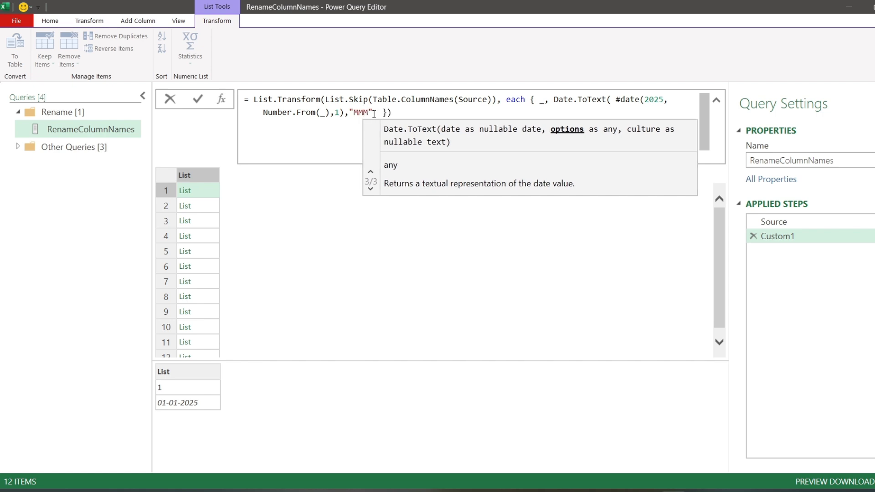
key("Right")
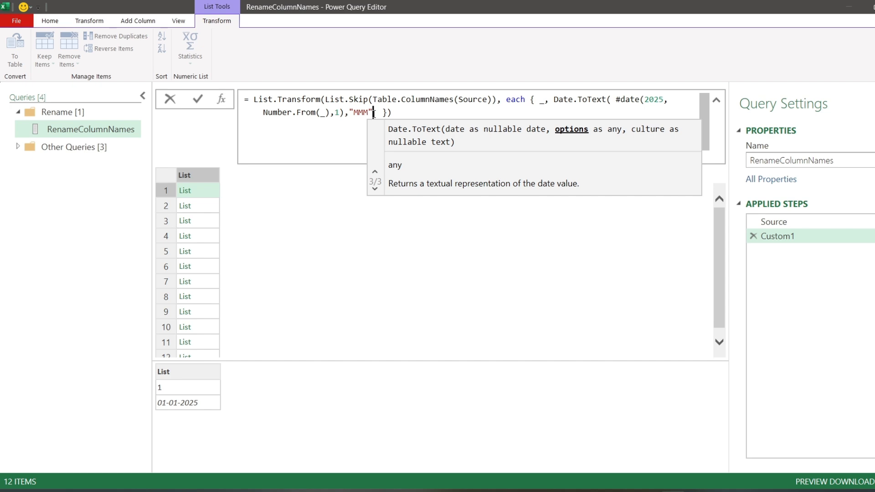
type(")")
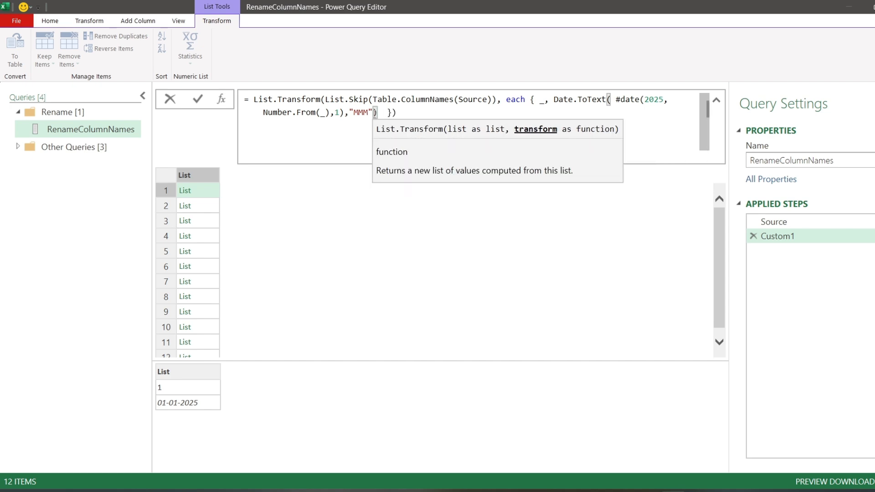
left_click(197, 100)
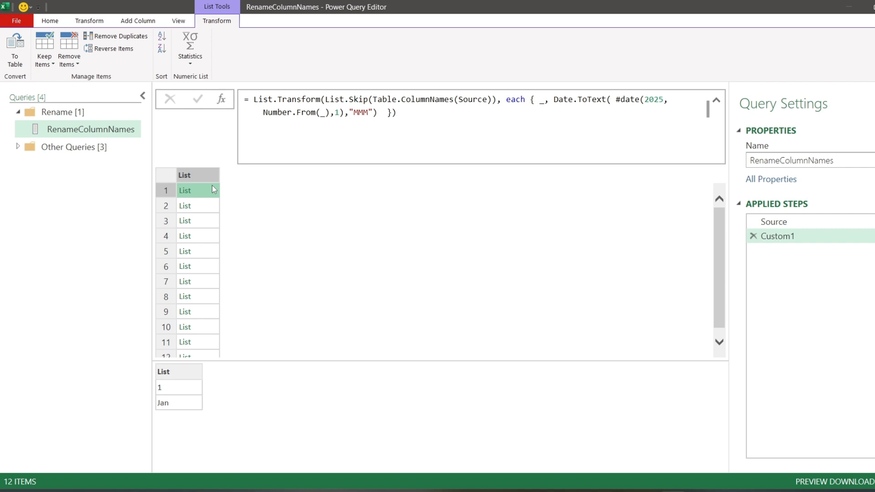
- Open a Table.RenameColumns call around the List.Transform expression, with Source as its table argument
left_click(250, 100)
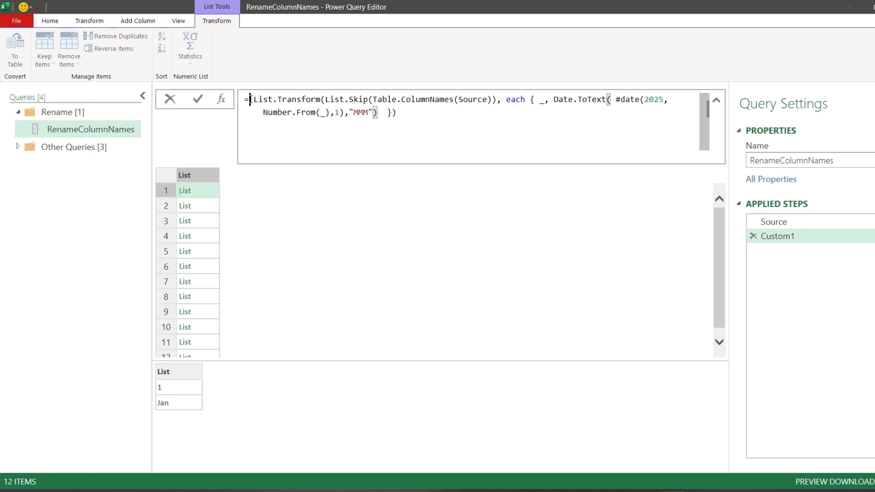
type("bl")
type("re")
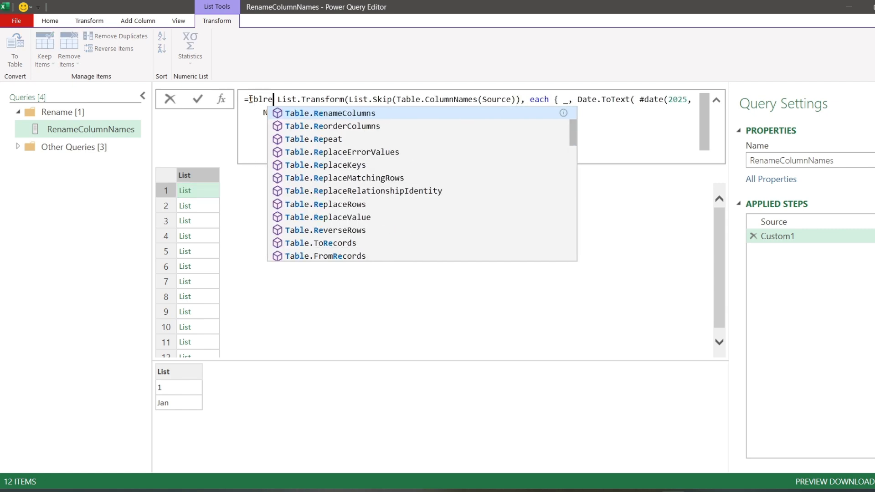
key("Tab")
type("(")
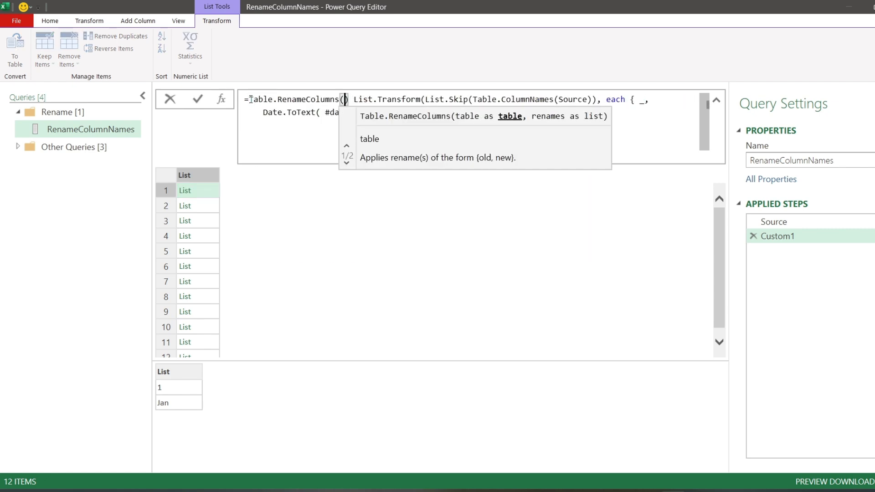
type("Source")
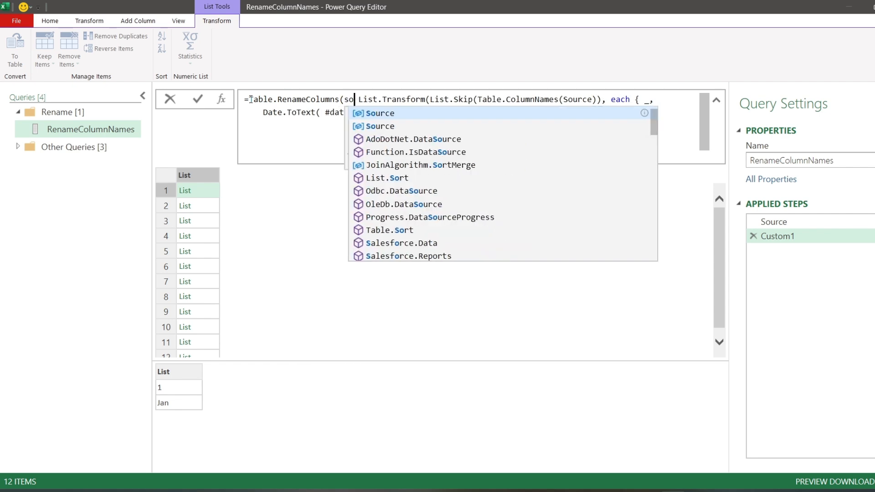
type(",")
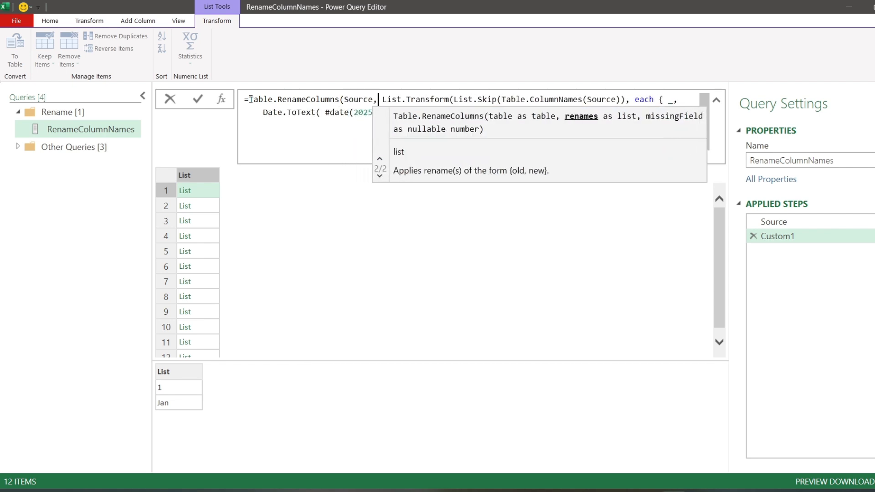
- Close the Table.RenameColumns call at the formula's end, apply it, and check the month column headers
left_click(312, 112)
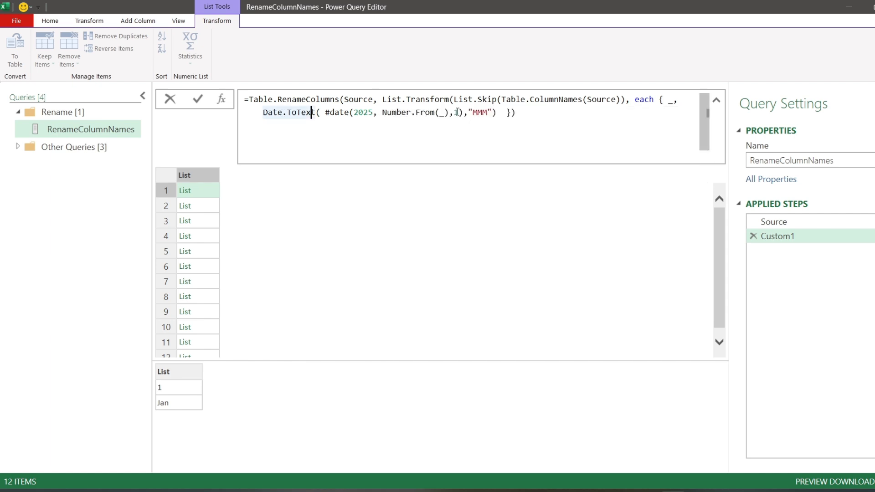
left_click(529, 116)
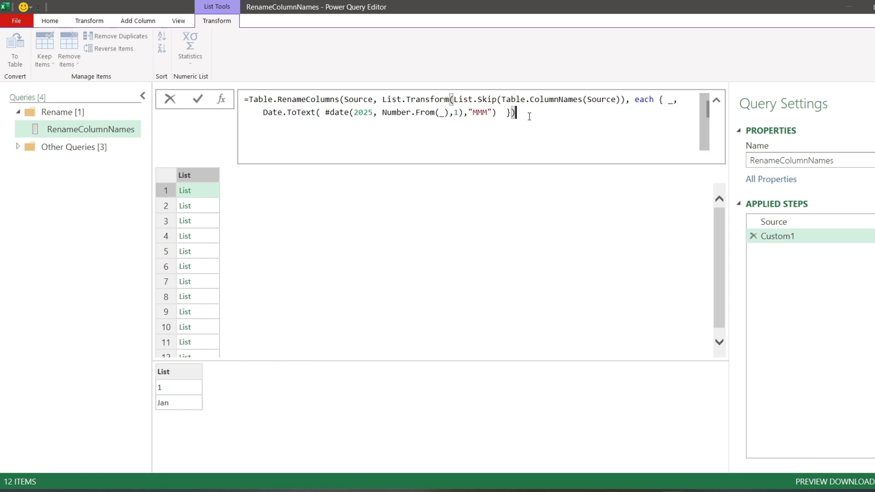
type(")")
left_click(197, 99)
left_click(448, 252)
left_click(350, 174)
left_click(483, 178)
left_click(572, 179)
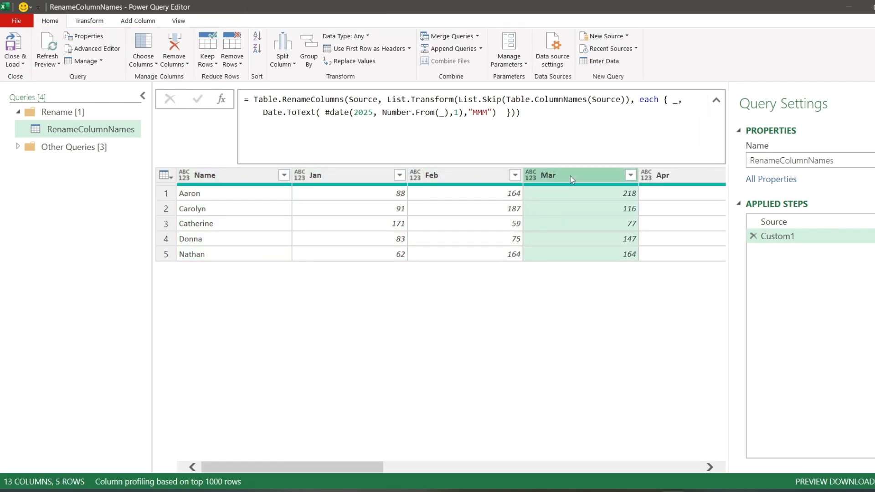